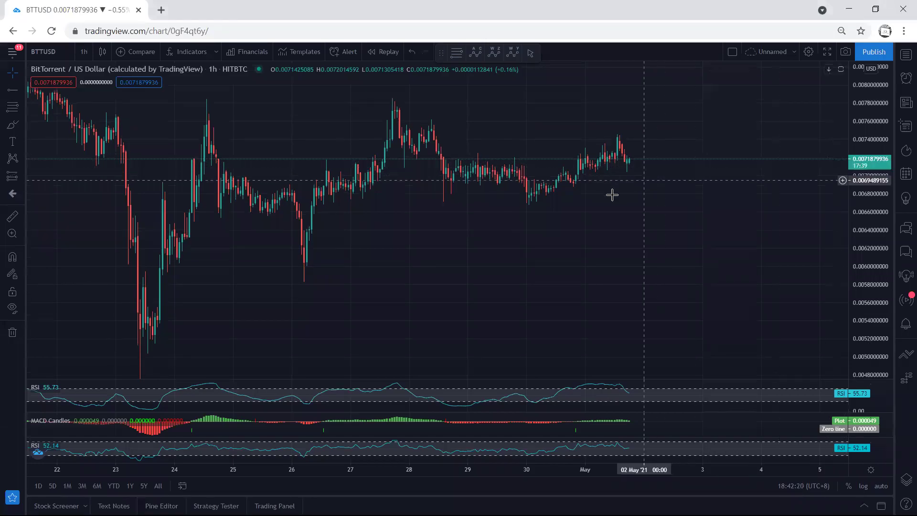
- Switch the BTTUSD chart to the 1-day interval and auto-fit the price scale to examine the overall price history
{"action": "left_click_drag", "start_coordinate": [609, 194], "coordinate": [626, 267]}
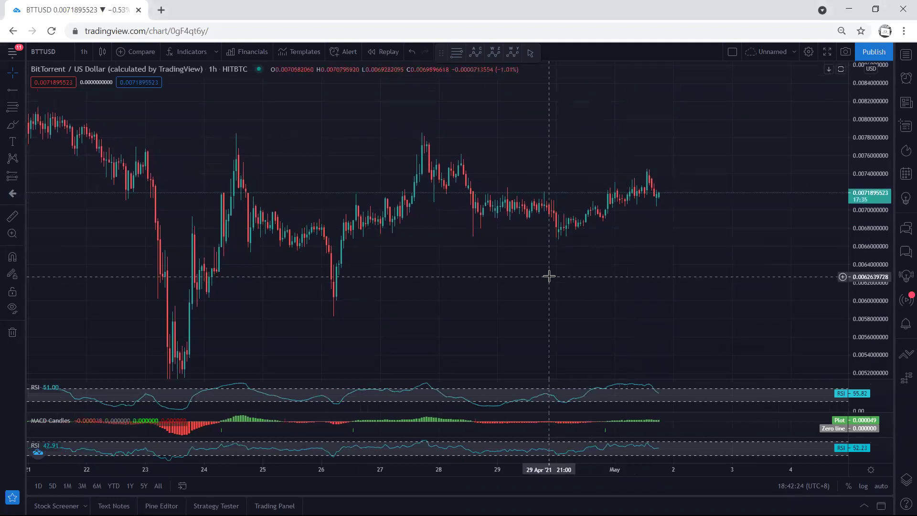
{"action": "mouse_move", "coordinate": [549, 271]}
{"action": "left_mouse_down"}
{"action": "mouse_move", "coordinate": [551, 247]}
{"action": "mouse_move", "coordinate": [551, 271]}
{"action": "left_mouse_up"}
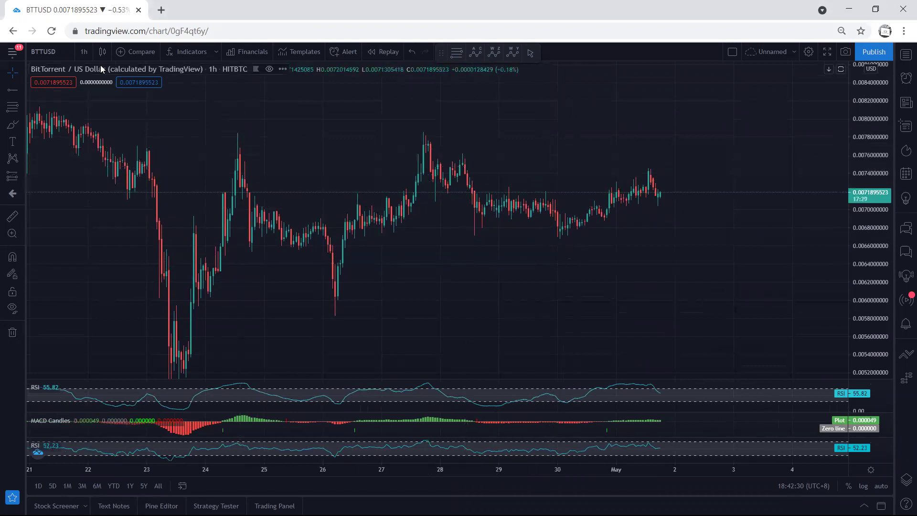
{"action": "left_click", "coordinate": [88, 48]}
{"action": "left_click", "coordinate": [96, 289]}
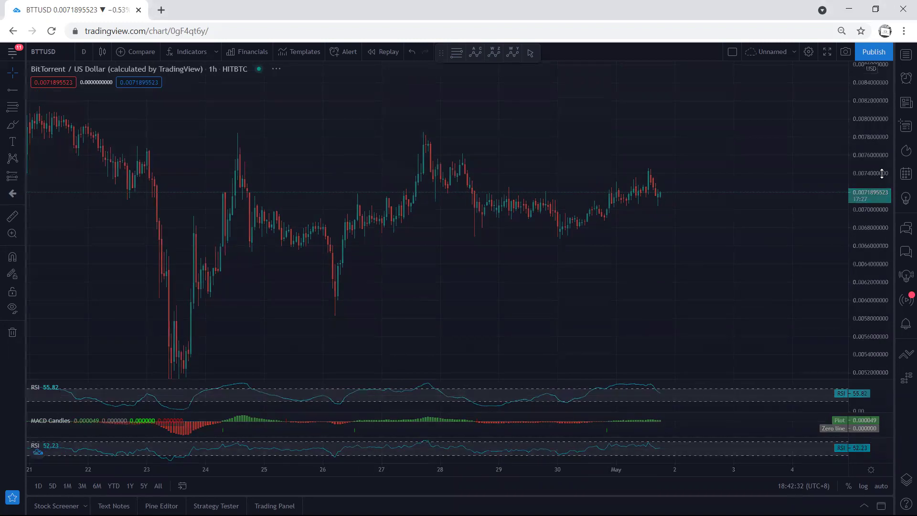
{"action": "double_click", "coordinate": [878, 142]}
{"action": "left_click_drag", "start_coordinate": [733, 172], "coordinate": [614, 178]}
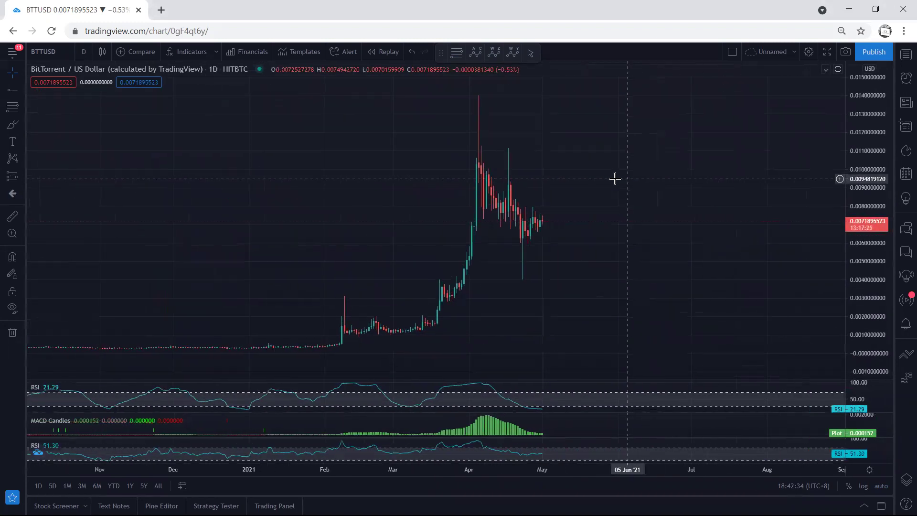
{"action": "scroll", "coordinate": [615, 180], "scroll_direction": "up", "scroll_amount": 1}
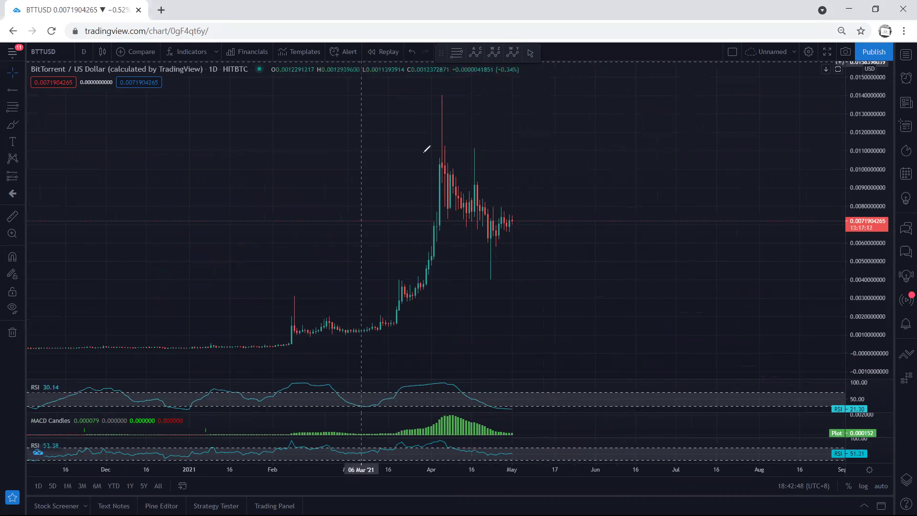
- Circle the late-April candles freehand on the daily chart and erase the marking
{"action": "mouse_move", "coordinate": [497, 216]}
{"action": "left_mouse_down"}
{"action": "mouse_move", "coordinate": [530, 242]}
{"action": "mouse_move", "coordinate": [482, 223]}
{"action": "mouse_move", "coordinate": [497, 211]}
{"action": "left_mouse_up"}
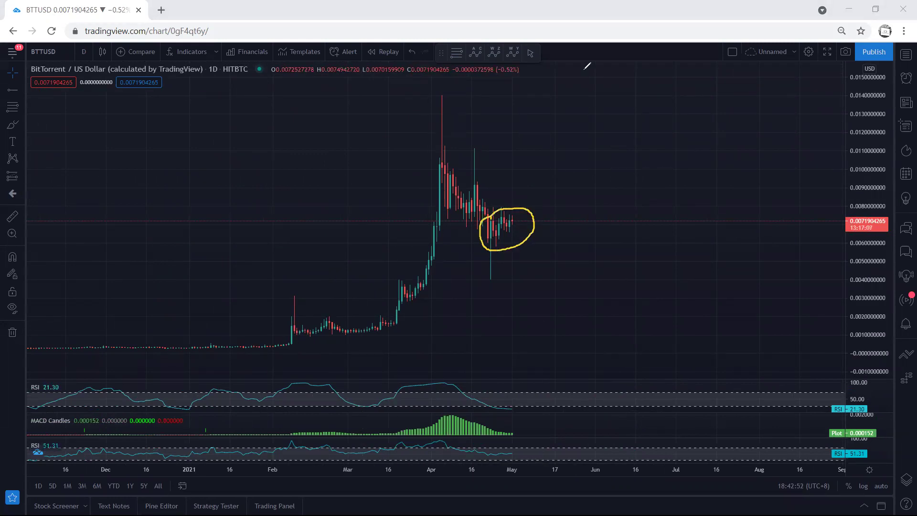
{"action": "key", "text": "e"}
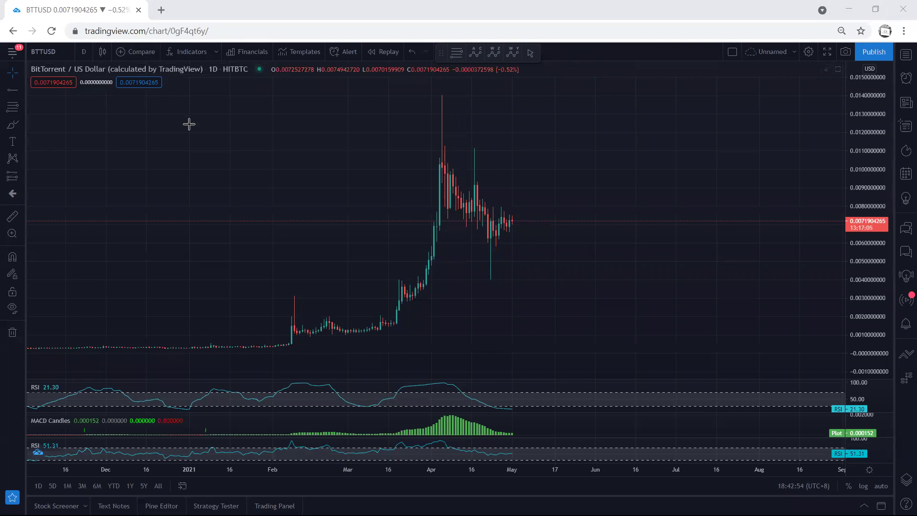
- Switch the chart to the 4-hour interval
{"action": "left_click_drag", "start_coordinate": [246, 166], "coordinate": [268, 167]}
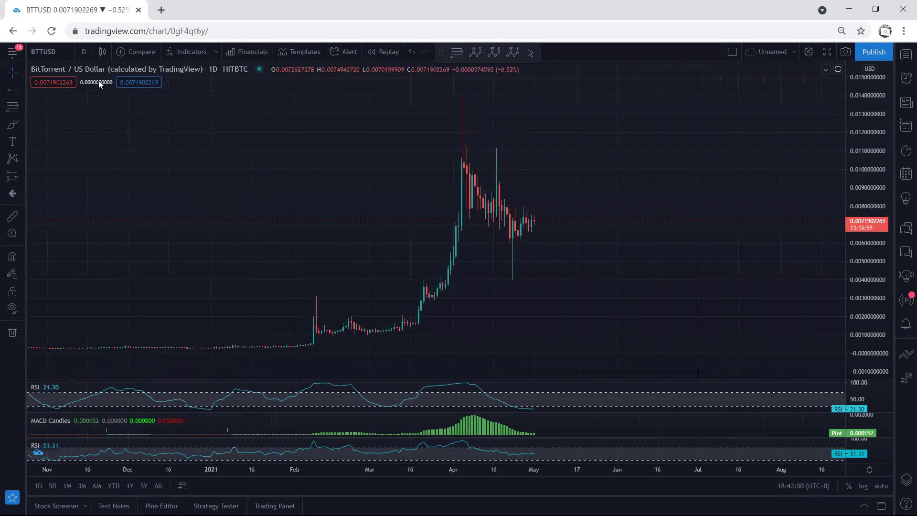
{"action": "left_click", "coordinate": [83, 53]}
{"action": "left_click", "coordinate": [96, 257]}
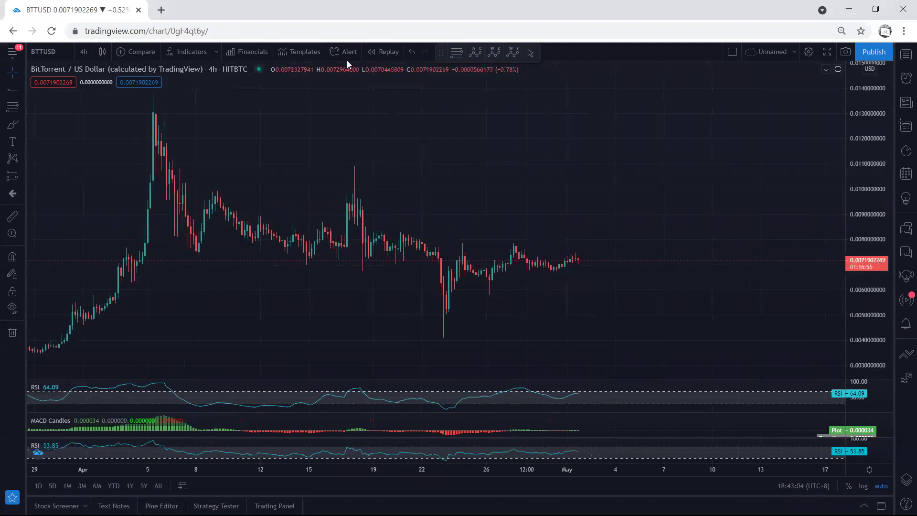
- Outline the sideways range after the late-April low with a freehand box and clear the sketch
{"action": "mouse_move", "coordinate": [454, 245]}
{"action": "left_mouse_down"}
{"action": "mouse_move", "coordinate": [549, 244]}
{"action": "mouse_move", "coordinate": [583, 276]}
{"action": "mouse_move", "coordinate": [507, 281]}
{"action": "mouse_move", "coordinate": [454, 268]}
{"action": "mouse_move", "coordinate": [461, 238]}
{"action": "mouse_move", "coordinate": [576, 242]}
{"action": "left_mouse_up"}
{"action": "left_click_drag", "start_coordinate": [450, 279], "coordinate": [575, 276]}
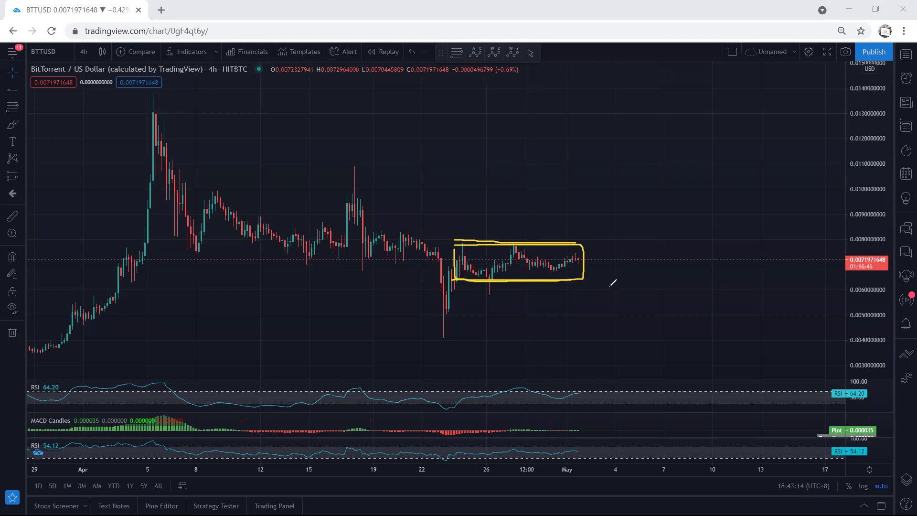
{"action": "left_click_drag", "start_coordinate": [486, 267], "coordinate": [622, 267]}
{"action": "key", "text": "ctrl+shift+7"}
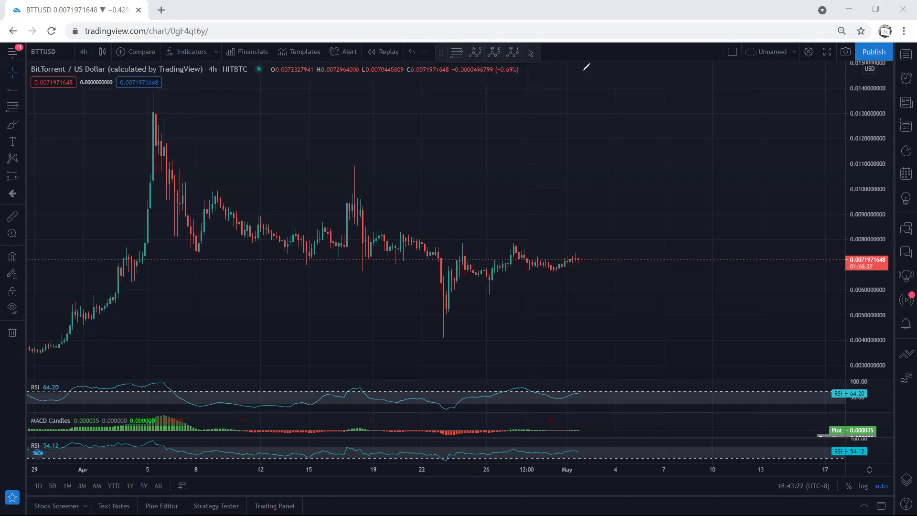
- Sketch the sideways price path, its upper and lower bounds and an upward breakout curve freehand, and clear them
{"action": "mouse_move", "coordinate": [487, 262]}
{"action": "left_mouse_down"}
{"action": "mouse_move", "coordinate": [557, 263]}
{"action": "mouse_move", "coordinate": [596, 251]}
{"action": "mouse_move", "coordinate": [617, 260]}
{"action": "left_mouse_up"}
{"action": "left_click_drag", "start_coordinate": [466, 245], "coordinate": [592, 245]}
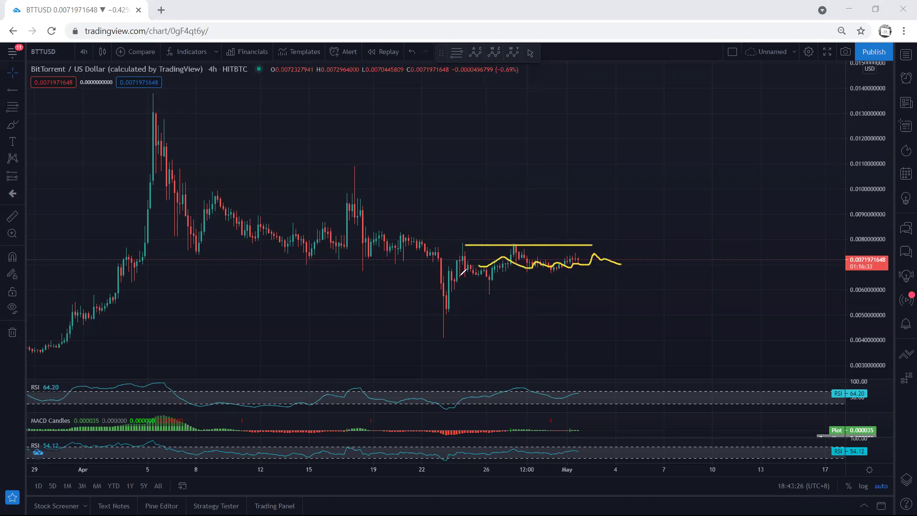
{"action": "mouse_move", "coordinate": [458, 277]}
{"action": "left_mouse_down"}
{"action": "mouse_move", "coordinate": [589, 278]}
{"action": "mouse_move", "coordinate": [632, 206]}
{"action": "left_mouse_up"}
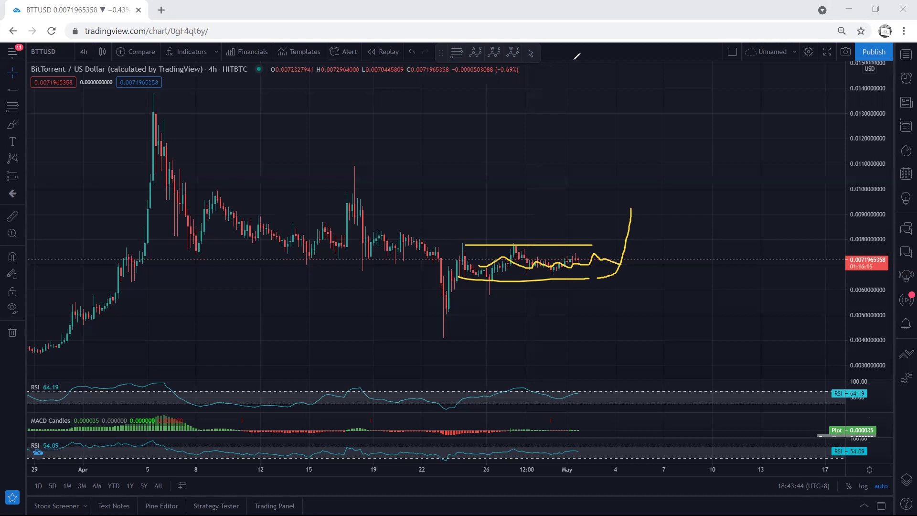
{"action": "key", "text": "Escape"}
- Circle the recent consolidation and trace the decline from the early-April peak to the late-April low freehand, erasing each mark
{"action": "left_click_drag", "start_coordinate": [260, 139], "coordinate": [283, 150]}
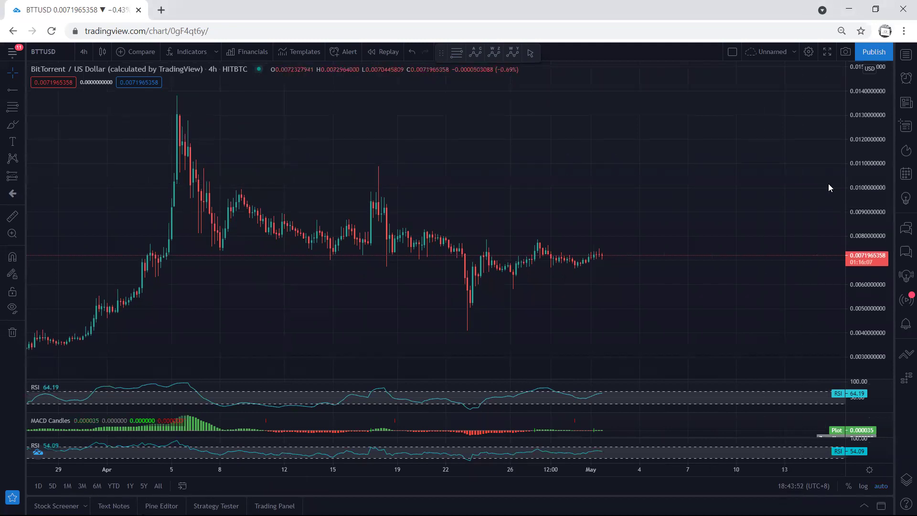
{"action": "left_click_drag", "start_coordinate": [498, 204], "coordinate": [516, 207]}
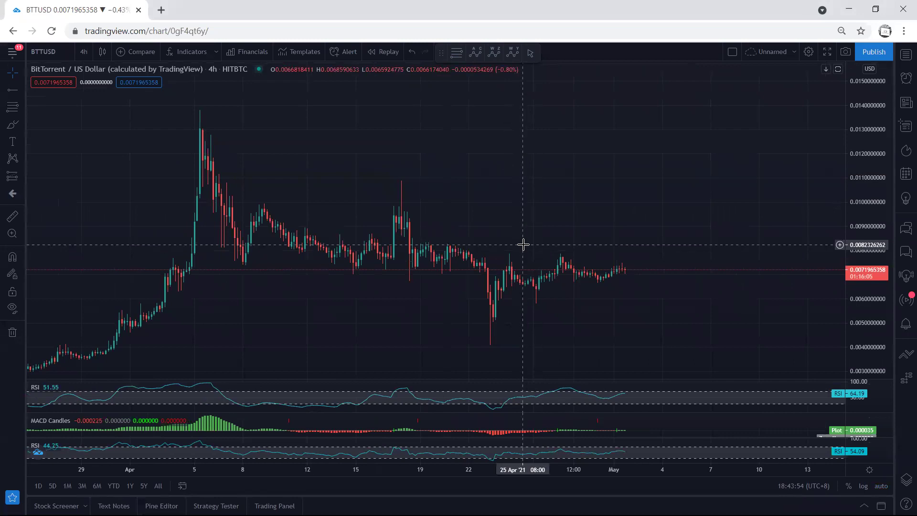
{"action": "left_click_drag", "start_coordinate": [872, 310], "coordinate": [871, 292]}
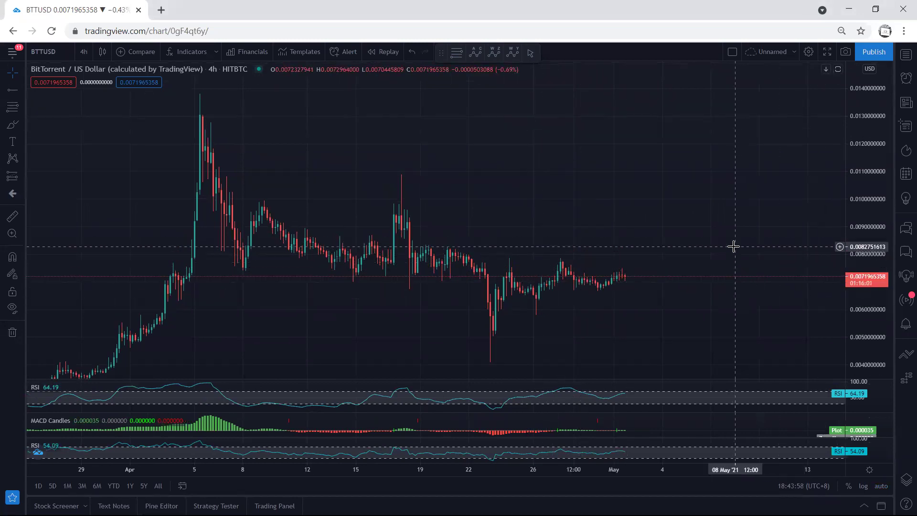
{"action": "scroll", "coordinate": [647, 242], "scroll_direction": "up", "scroll_amount": 2}
{"action": "left_click_drag", "start_coordinate": [538, 234], "coordinate": [545, 227]}
{"action": "left_click_drag", "start_coordinate": [863, 157], "coordinate": [864, 202]}
{"action": "left_click_drag", "start_coordinate": [493, 203], "coordinate": [502, 209]}
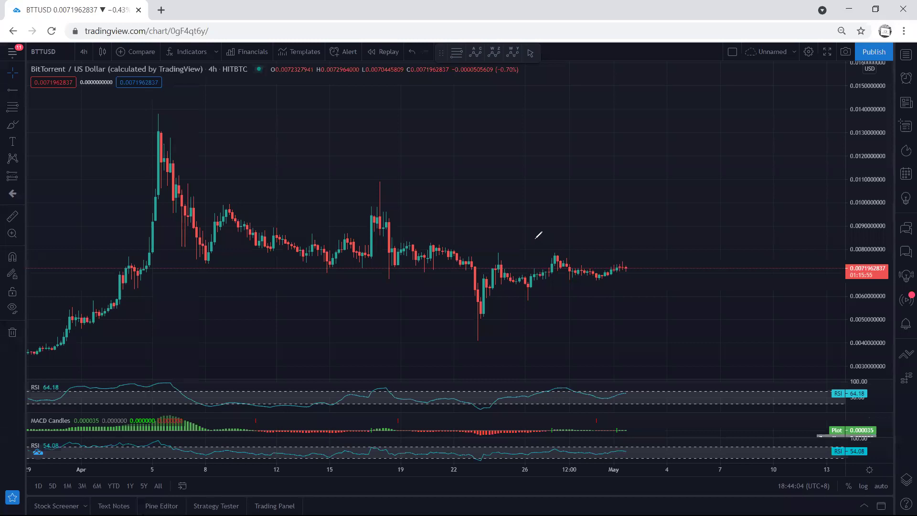
{"action": "mouse_move", "coordinate": [505, 249]}
{"action": "left_mouse_down"}
{"action": "mouse_move", "coordinate": [642, 258]}
{"action": "mouse_move", "coordinate": [556, 296]}
{"action": "mouse_move", "coordinate": [516, 254]}
{"action": "left_mouse_up"}
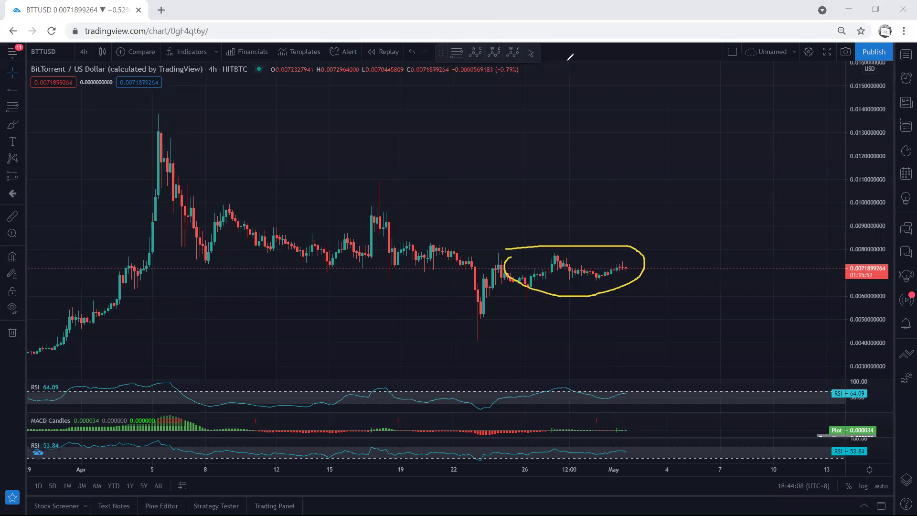
{"action": "key", "text": "e"}
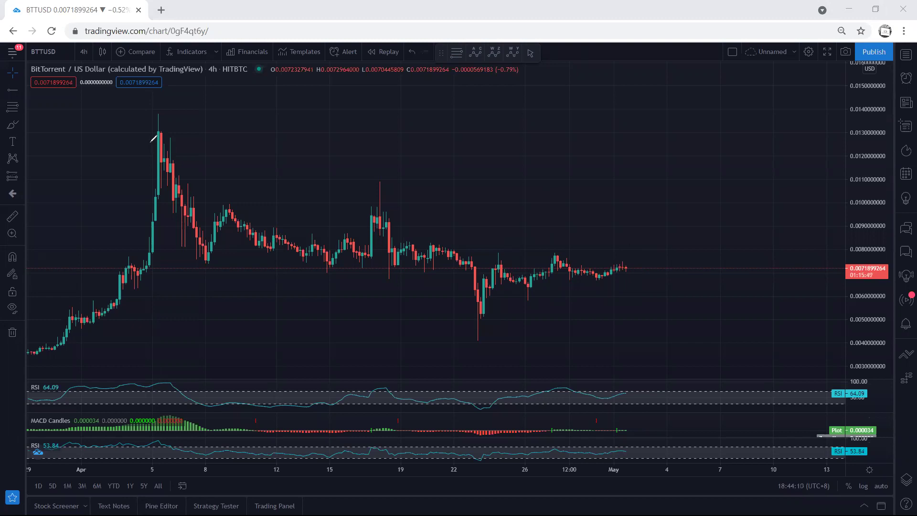
{"action": "mouse_move", "coordinate": [152, 139]}
{"action": "left_mouse_down"}
{"action": "mouse_move", "coordinate": [296, 234]}
{"action": "mouse_move", "coordinate": [471, 323]}
{"action": "left_mouse_up"}
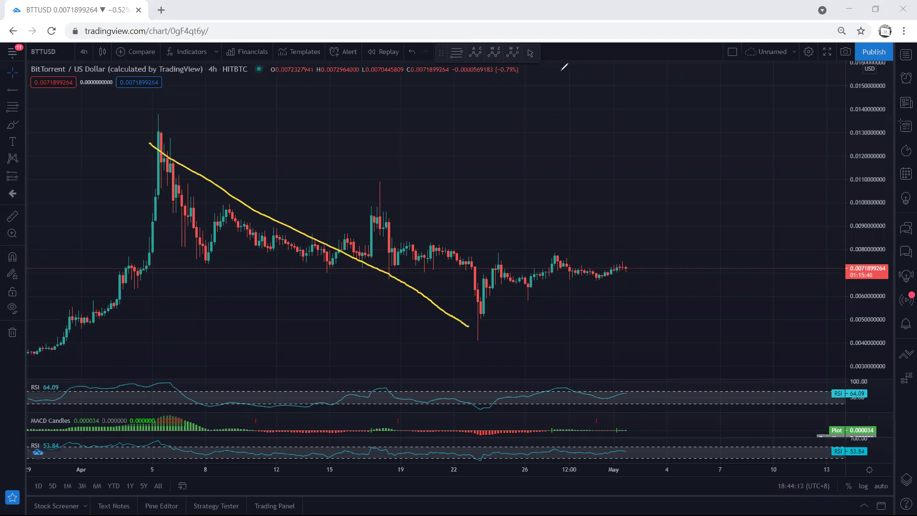
{"action": "key", "text": "Escape"}
- Place horizontal rays at the range's swing high, about 0.00788, and at the 26 April low, about 0.00584
{"action": "left_click_drag", "start_coordinate": [874, 305], "coordinate": [846, 229]}
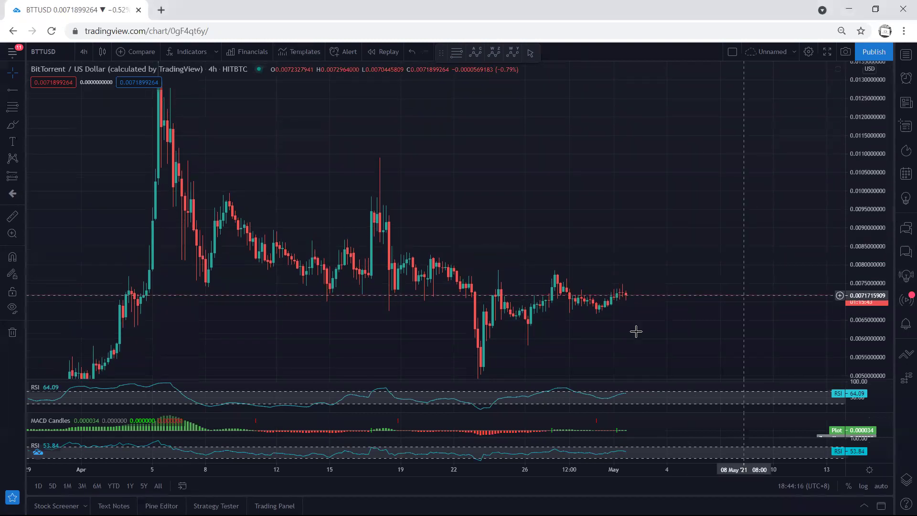
{"action": "left_click_drag", "start_coordinate": [636, 332], "coordinate": [589, 269]}
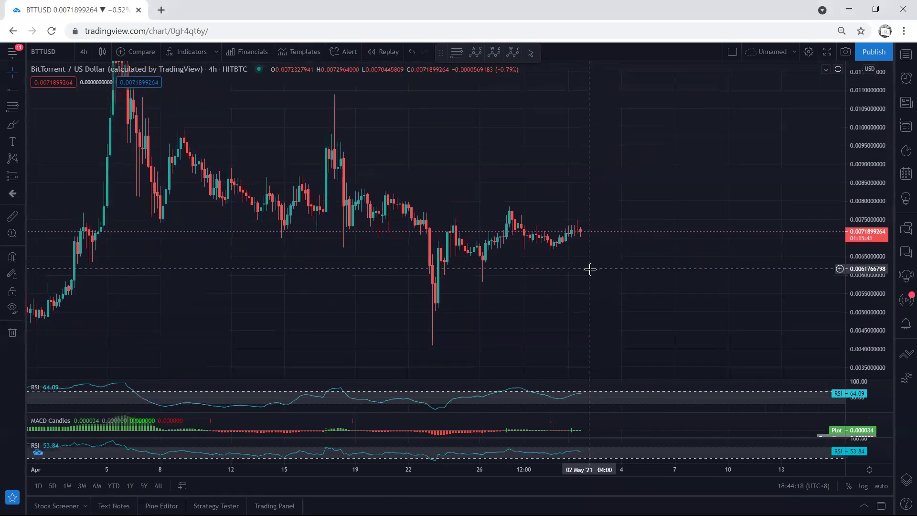
{"action": "scroll", "coordinate": [589, 268], "scroll_direction": "down", "scroll_amount": 1}
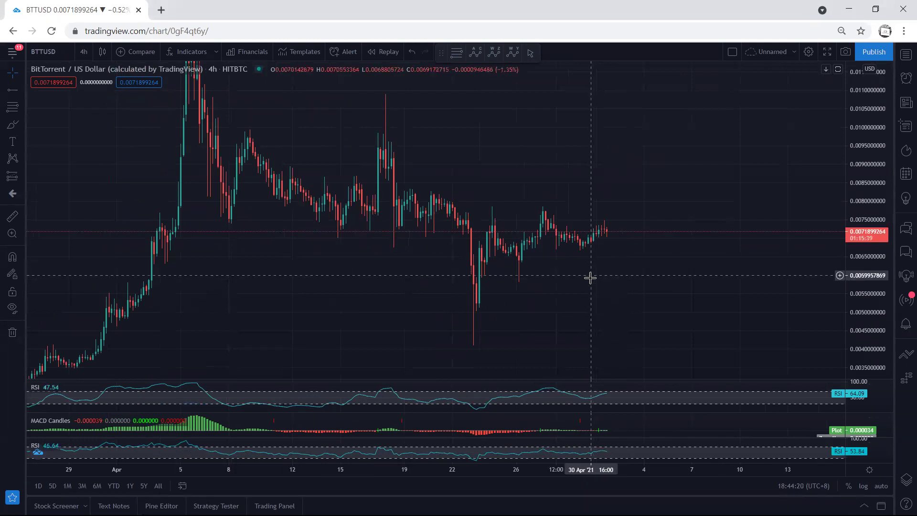
{"action": "left_click_drag", "start_coordinate": [590, 274], "coordinate": [573, 289]}
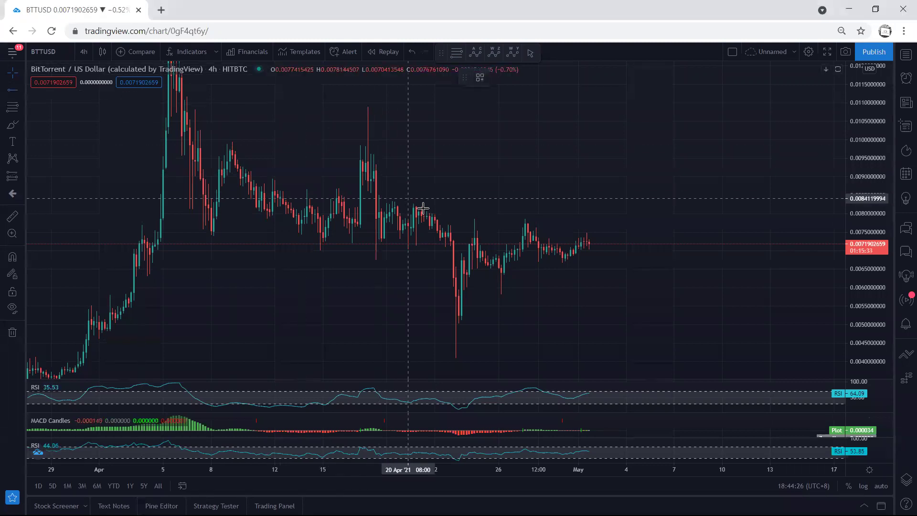
{"action": "key", "text": "alt+j"}
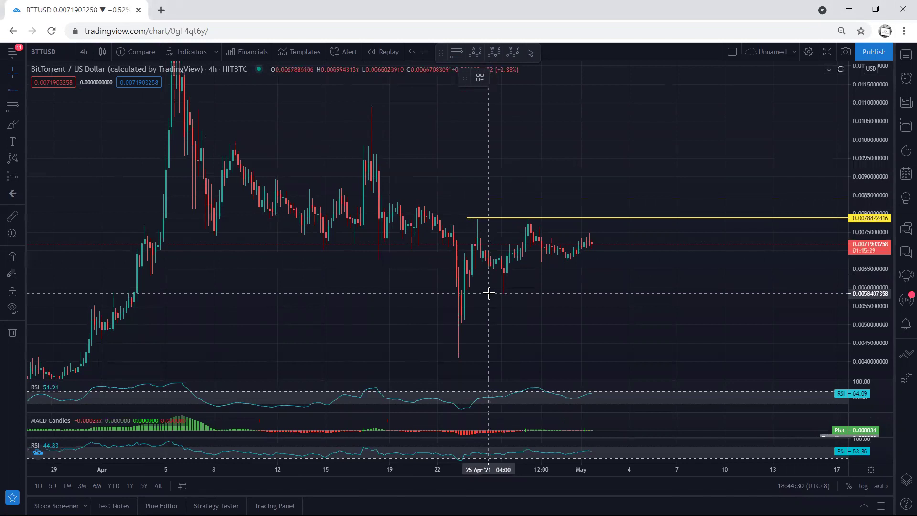
{"action": "key", "text": "alt+j"}
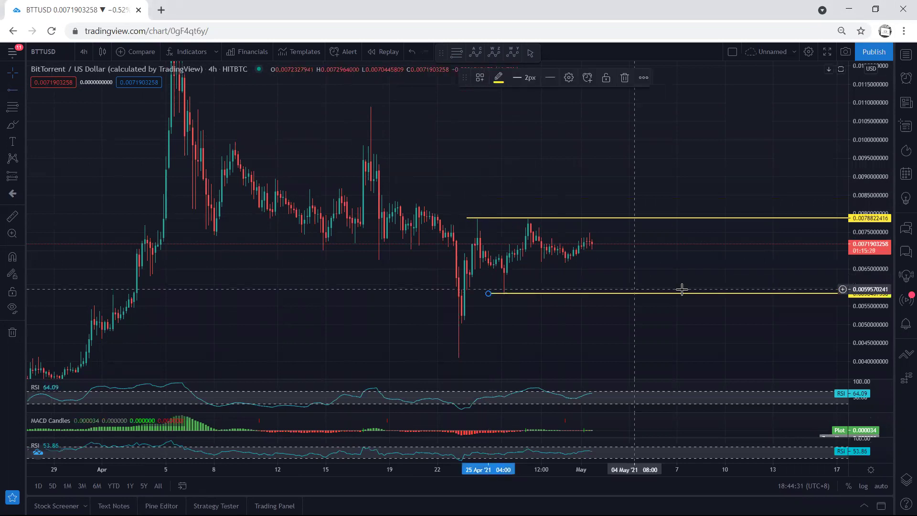
- Add a horizontal ray from 24 April at about 0.00636 and delete the lower ray at the 26 April low
{"action": "left_click", "coordinate": [14, 91]}
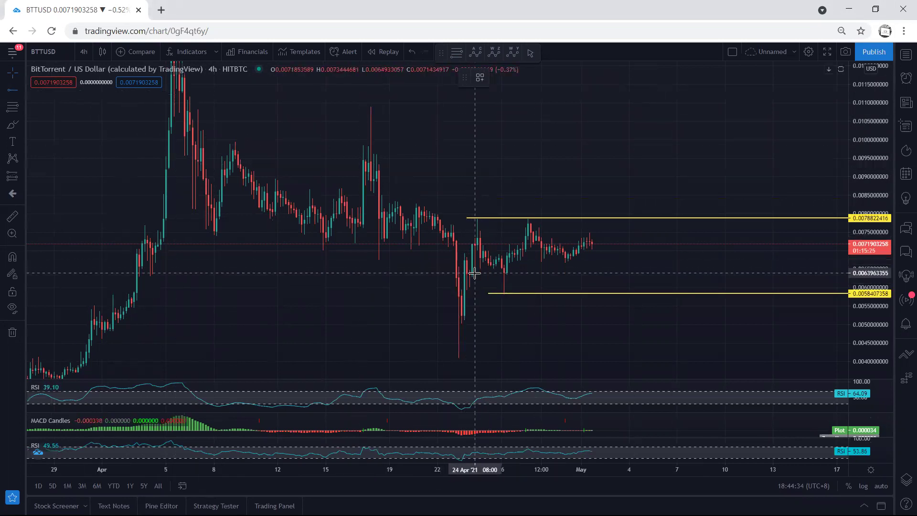
{"action": "key", "text": "alt+j"}
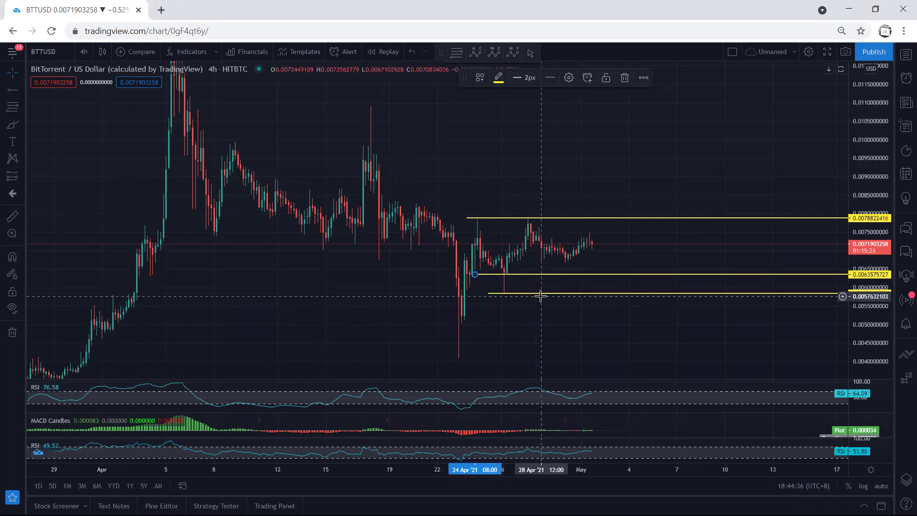
{"action": "key", "text": "Delete"}
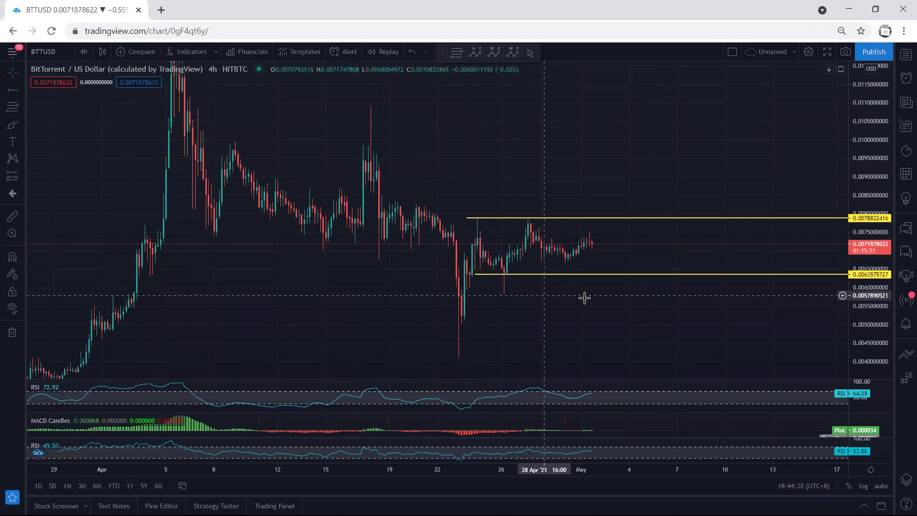
- Sketch circled freehand arrows for an upward breakout above the upper ray and a breakdown below the lower ray, and erase them
{"action": "left_click_drag", "start_coordinate": [608, 306], "coordinate": [584, 305]}
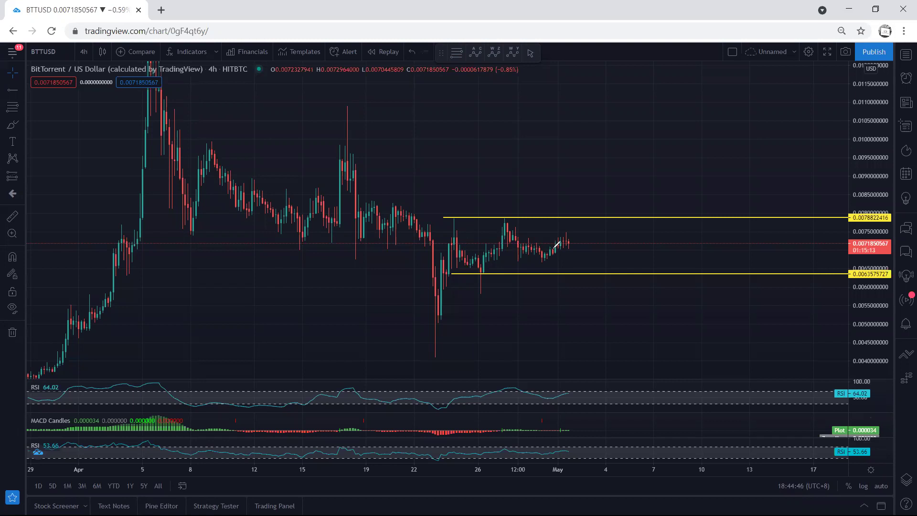
{"action": "left_click_drag", "start_coordinate": [563, 217], "coordinate": [587, 165]}
{"action": "mouse_move", "coordinate": [568, 274]}
{"action": "left_mouse_down"}
{"action": "mouse_move", "coordinate": [594, 319]}
{"action": "mouse_move", "coordinate": [601, 313]}
{"action": "mouse_move", "coordinate": [559, 310]}
{"action": "mouse_move", "coordinate": [594, 333]}
{"action": "left_mouse_up"}
{"action": "left_click_drag", "start_coordinate": [569, 227], "coordinate": [565, 147]}
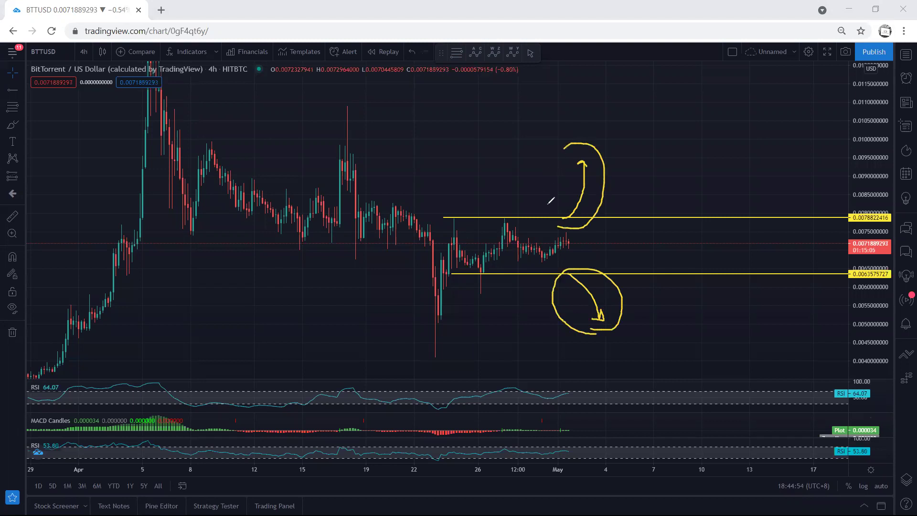
{"action": "left_click_drag", "start_coordinate": [550, 201], "coordinate": [565, 149]}
{"action": "key", "text": "e"}
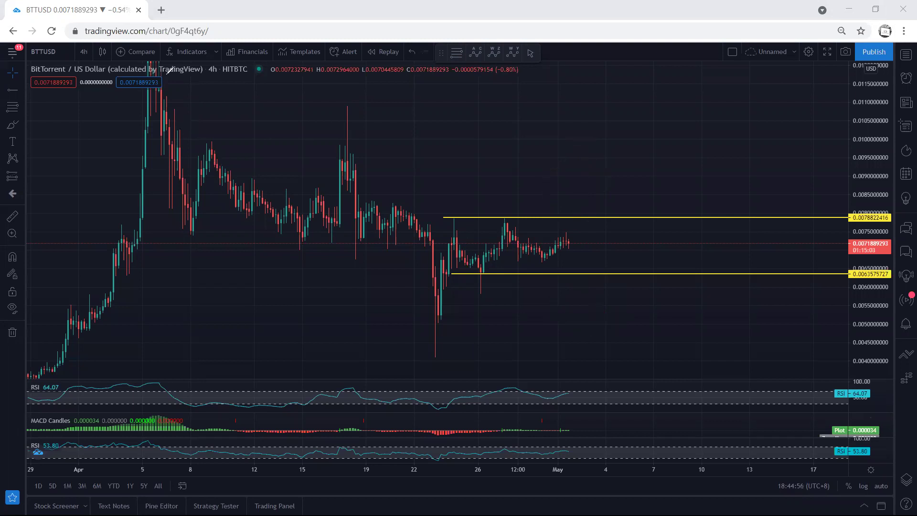
- Sketch a freehand arrow from the latest candles up through the upper ray to about 0.0103, and erase it
{"action": "left_click_drag", "start_coordinate": [232, 120], "coordinate": [309, 162]}
{"action": "left_click_drag", "start_coordinate": [850, 152], "coordinate": [850, 210]}
{"action": "left_click_drag", "start_coordinate": [483, 173], "coordinate": [394, 166]}
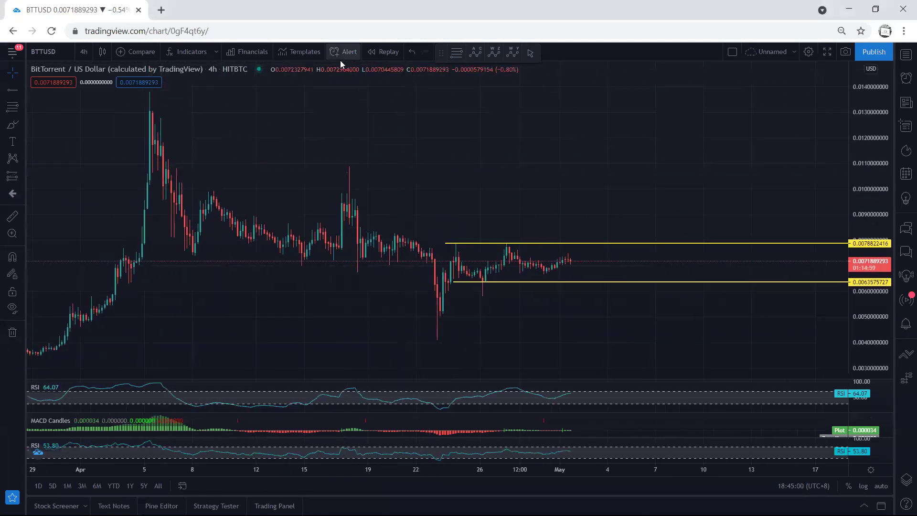
{"action": "mouse_move", "coordinate": [550, 268]}
{"action": "left_mouse_down"}
{"action": "mouse_move", "coordinate": [568, 260]}
{"action": "mouse_move", "coordinate": [592, 192]}
{"action": "mouse_move", "coordinate": [581, 184]}
{"action": "mouse_move", "coordinate": [595, 188]}
{"action": "left_mouse_up"}
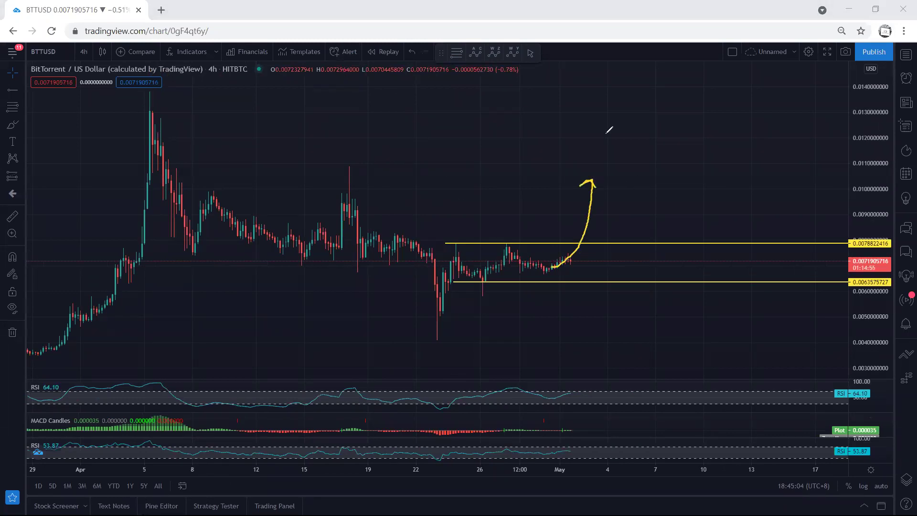
{"action": "key", "text": "e"}
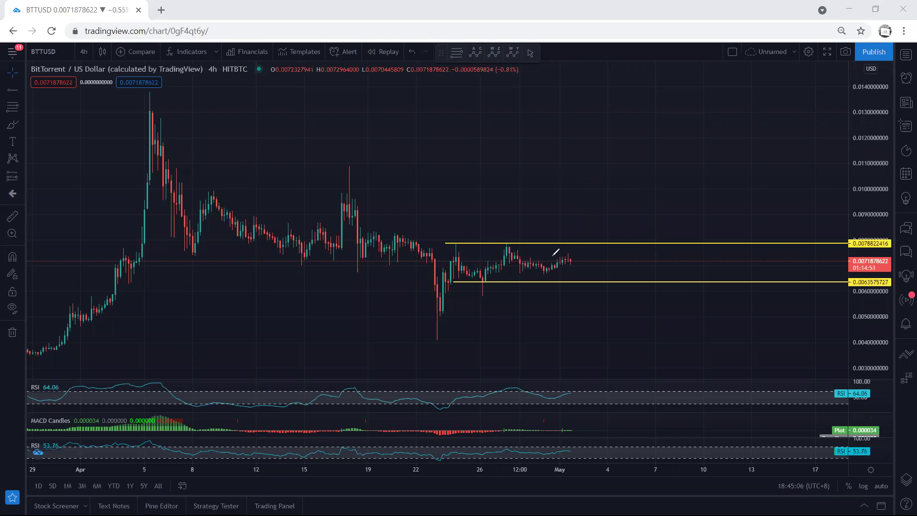
- Sketch a freehand arrow dipping to about 0.0046 and rebounding to about 0.0113, box the candles between the rays, and erase both sketches
{"action": "mouse_move", "coordinate": [579, 276]}
{"action": "left_mouse_down"}
{"action": "mouse_move", "coordinate": [613, 316]}
{"action": "mouse_move", "coordinate": [635, 294]}
{"action": "mouse_move", "coordinate": [665, 154]}
{"action": "mouse_move", "coordinate": [678, 176]}
{"action": "left_mouse_up"}
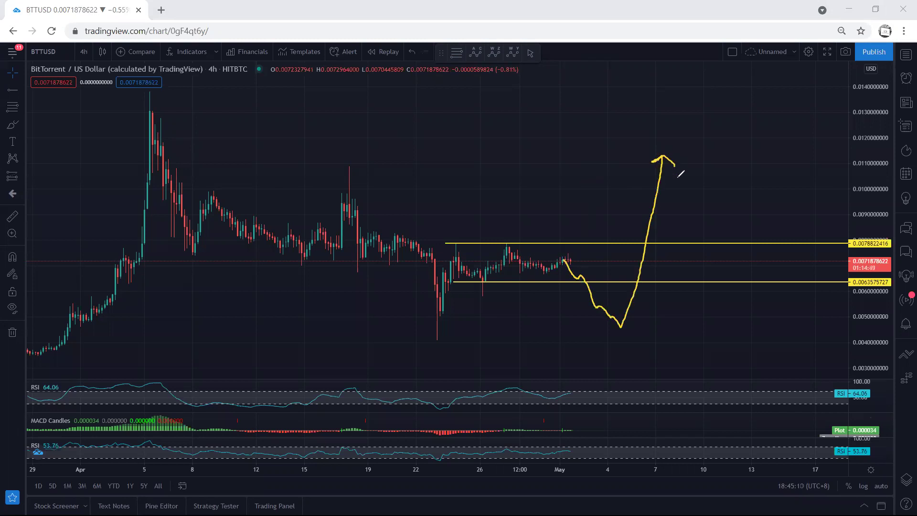
{"action": "key", "text": "ctrl+z"}
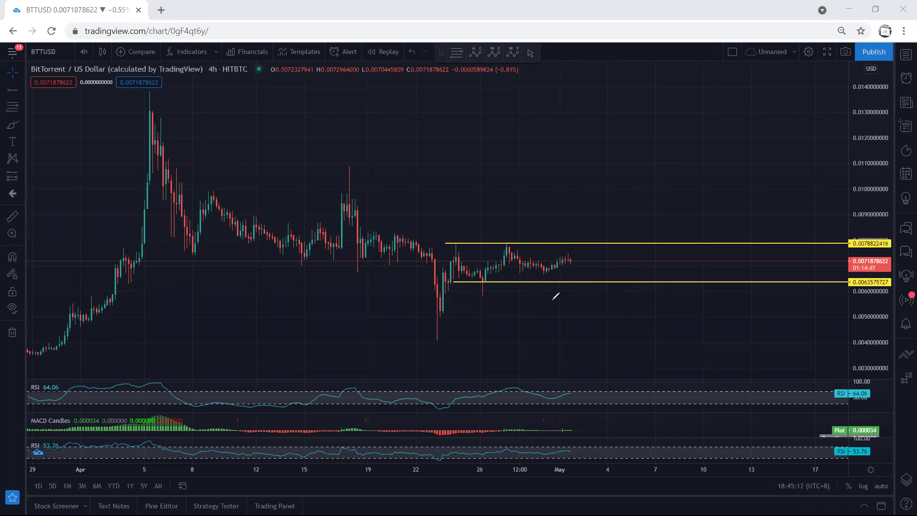
{"action": "mouse_move", "coordinate": [461, 245]}
{"action": "left_mouse_down"}
{"action": "mouse_move", "coordinate": [554, 243]}
{"action": "mouse_move", "coordinate": [571, 266]}
{"action": "mouse_move", "coordinate": [494, 274]}
{"action": "mouse_move", "coordinate": [460, 262]}
{"action": "mouse_move", "coordinate": [454, 244]}
{"action": "left_mouse_up"}
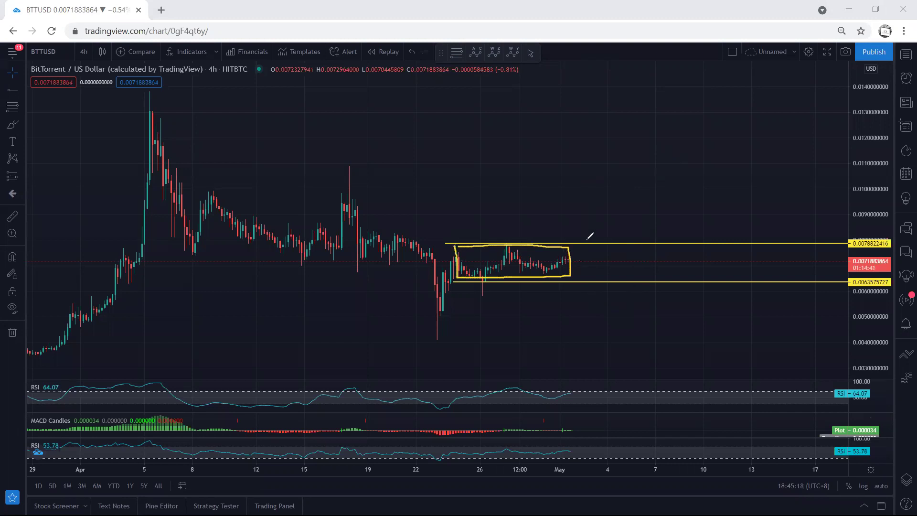
{"action": "mouse_move", "coordinate": [560, 261]}
{"action": "left_mouse_down"}
{"action": "mouse_move", "coordinate": [584, 206]}
{"action": "mouse_move", "coordinate": [596, 213]}
{"action": "left_mouse_up"}
{"action": "key", "text": "Escape"}
- Sketch a freehand arrow from the latest candles dipping to about 0.0066 and rising through the upper ray to about 0.0084, and erase it
{"action": "left_click_drag", "start_coordinate": [551, 194], "coordinate": [552, 148]}
{"action": "left_click_drag", "start_coordinate": [860, 306], "coordinate": [844, 247]}
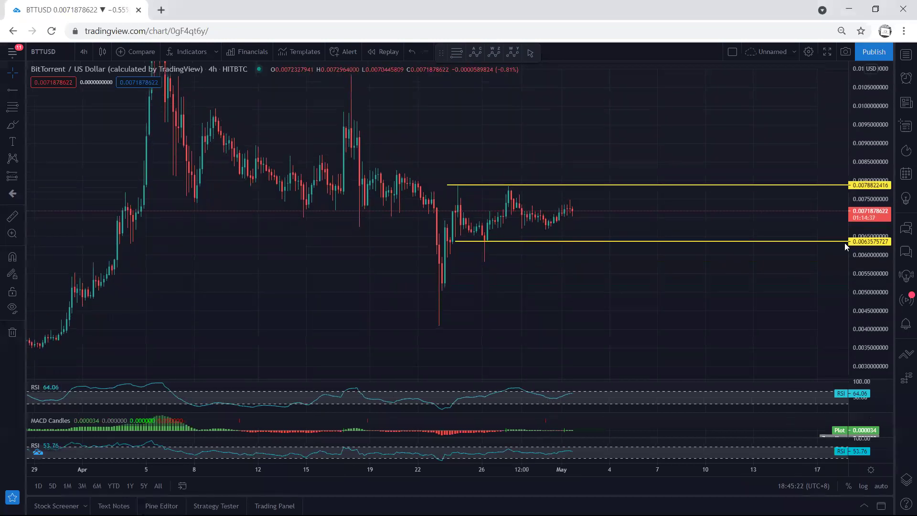
{"action": "scroll", "coordinate": [792, 258], "scroll_direction": "up", "scroll_amount": 4}
{"action": "left_click_drag", "start_coordinate": [665, 276], "coordinate": [663, 300]}
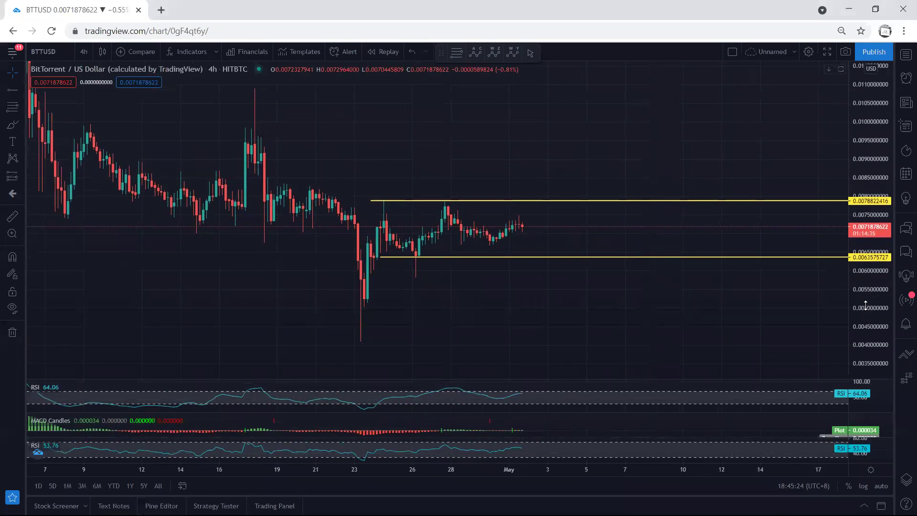
{"action": "left_click_drag", "start_coordinate": [865, 305], "coordinate": [865, 282]}
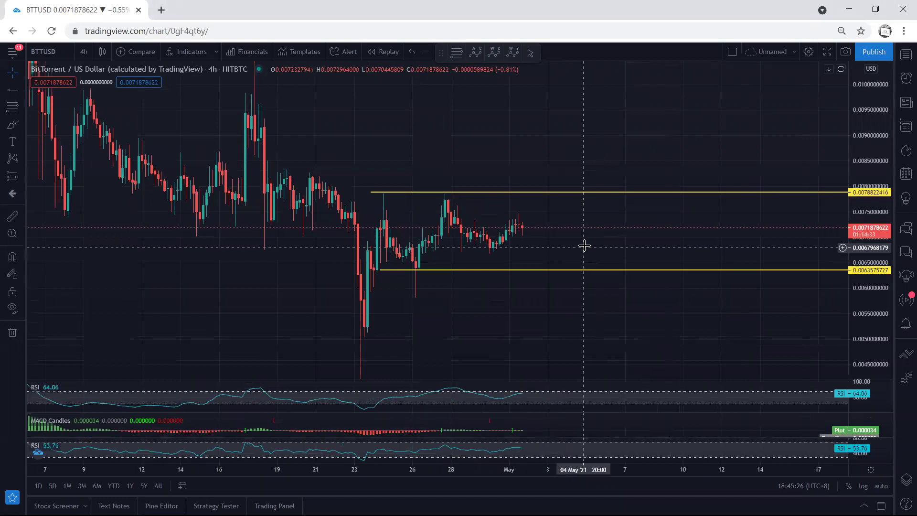
{"action": "left_click_drag", "start_coordinate": [584, 246], "coordinate": [583, 241]}
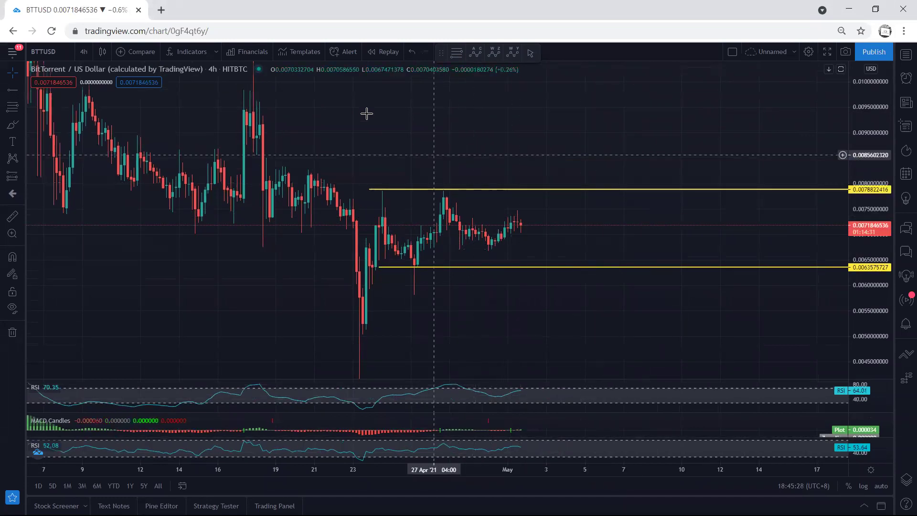
{"action": "mouse_move", "coordinate": [495, 241]}
{"action": "left_mouse_down"}
{"action": "mouse_move", "coordinate": [519, 226]}
{"action": "mouse_move", "coordinate": [535, 252]}
{"action": "mouse_move", "coordinate": [567, 168]}
{"action": "left_mouse_up"}
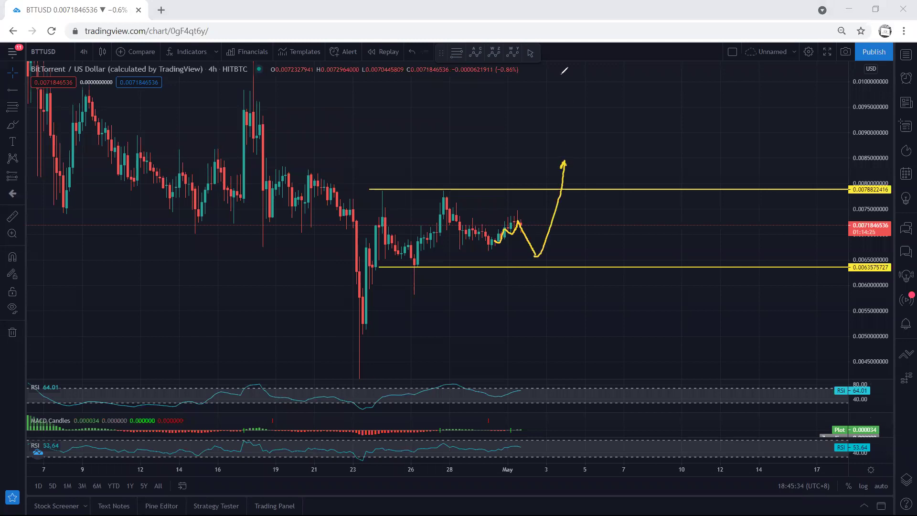
{"action": "key", "text": "e"}
{"action": "mouse_move", "coordinate": [519, 194]}
{"action": "left_mouse_down"}
{"action": "mouse_move", "coordinate": [531, 196]}
{"action": "mouse_move", "coordinate": [524, 186]}
{"action": "left_mouse_up"}
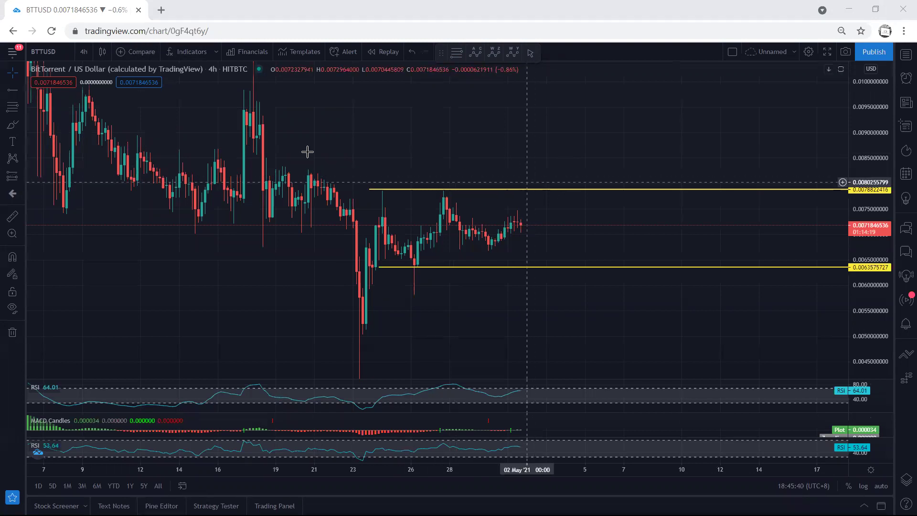
- Switch the chart to the 1-hour interval and frame the range with both rays in view
{"action": "left_click", "coordinate": [84, 51]}
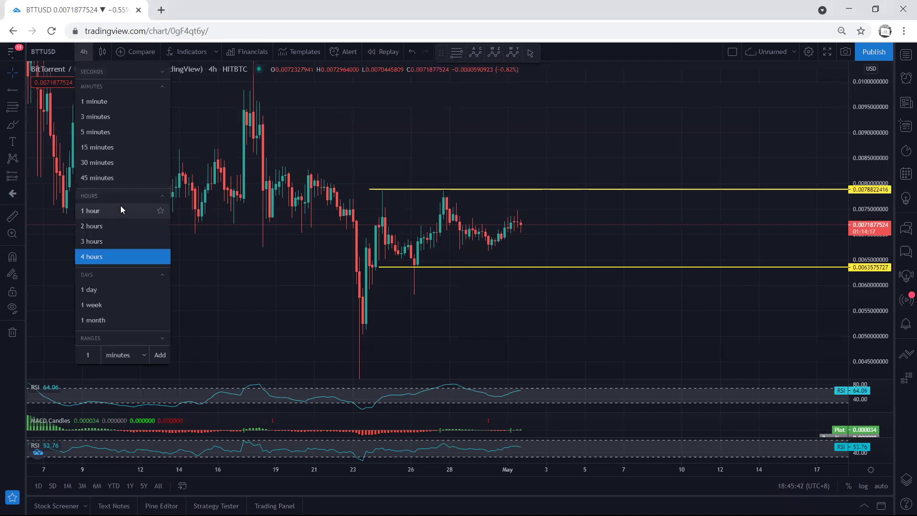
{"action": "left_click", "coordinate": [120, 210]}
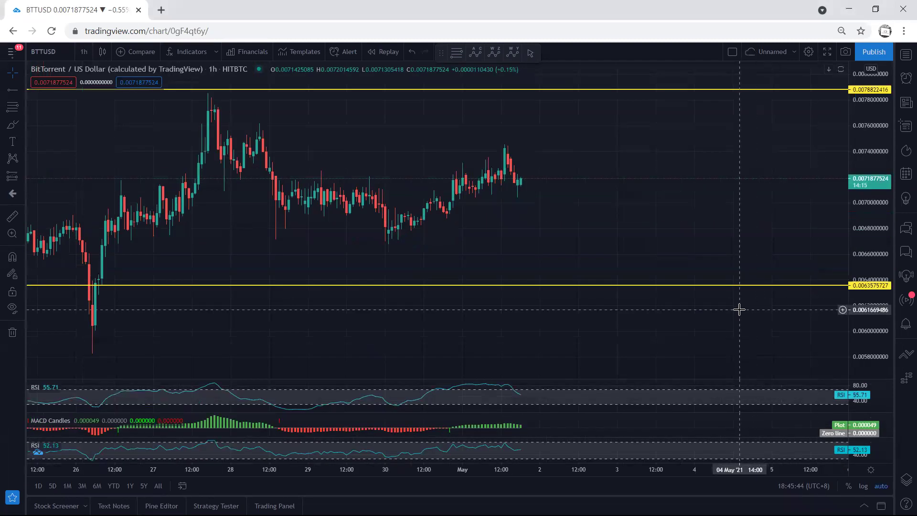
{"action": "scroll", "coordinate": [739, 309], "scroll_direction": "down", "scroll_amount": 2}
{"action": "left_click_drag", "start_coordinate": [876, 253], "coordinate": [875, 239]}
{"action": "left_click_drag", "start_coordinate": [619, 254], "coordinate": [639, 325]}
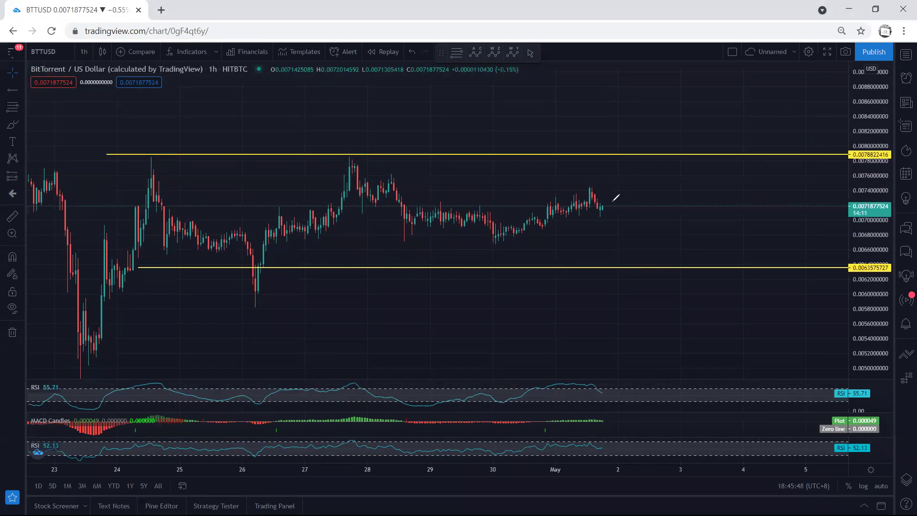
- Sketch freehand rebounds to the upper ray, first from the latest dip and then from a boxed drop to the lower ray, erasing each
{"action": "mouse_move", "coordinate": [590, 189]}
{"action": "left_mouse_down"}
{"action": "mouse_move", "coordinate": [620, 212]}
{"action": "mouse_move", "coordinate": [599, 185]}
{"action": "mouse_move", "coordinate": [629, 170]}
{"action": "mouse_move", "coordinate": [628, 155]}
{"action": "left_mouse_up"}
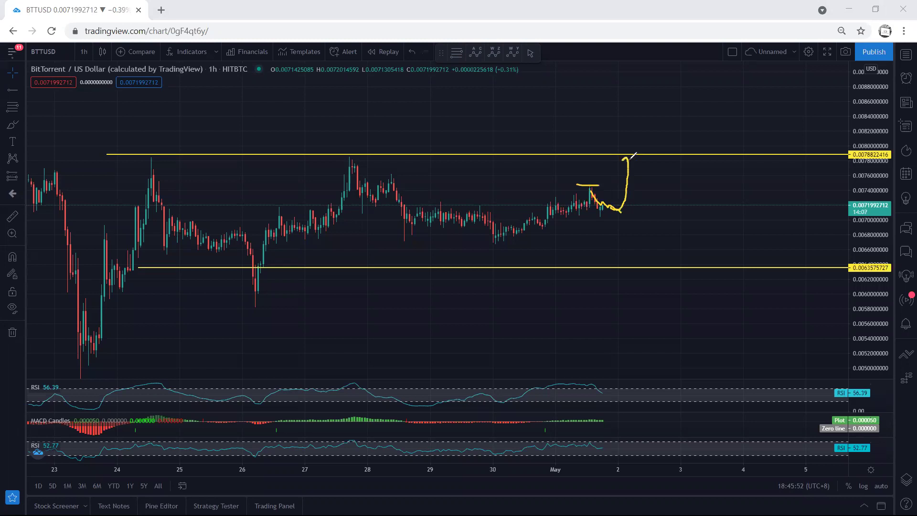
{"action": "key", "text": "e"}
{"action": "mouse_move", "coordinate": [505, 230]}
{"action": "left_mouse_down"}
{"action": "mouse_move", "coordinate": [570, 212]}
{"action": "mouse_move", "coordinate": [604, 219]}
{"action": "mouse_move", "coordinate": [629, 253]}
{"action": "mouse_move", "coordinate": [646, 238]}
{"action": "mouse_move", "coordinate": [661, 158]}
{"action": "mouse_move", "coordinate": [627, 160]}
{"action": "mouse_move", "coordinate": [626, 248]}
{"action": "mouse_move", "coordinate": [666, 257]}
{"action": "mouse_move", "coordinate": [663, 153]}
{"action": "left_mouse_up"}
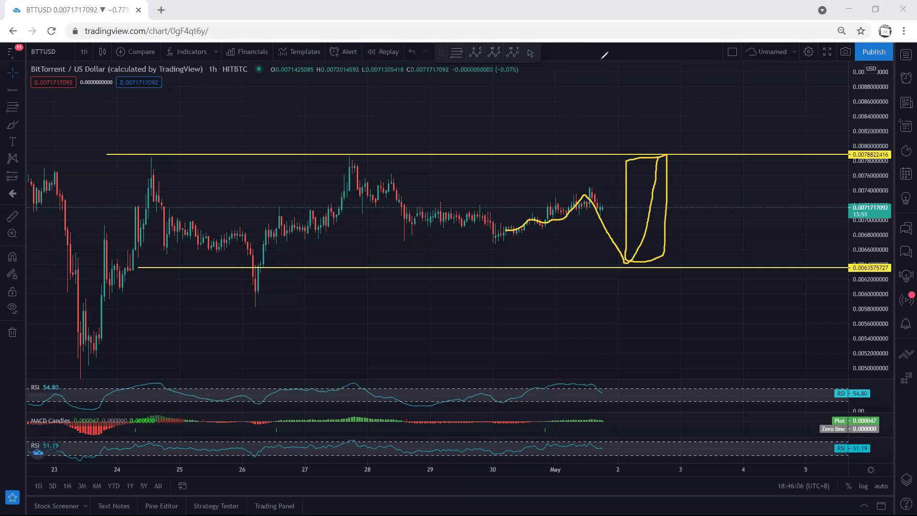
{"action": "key", "text": "ctrl+z"}
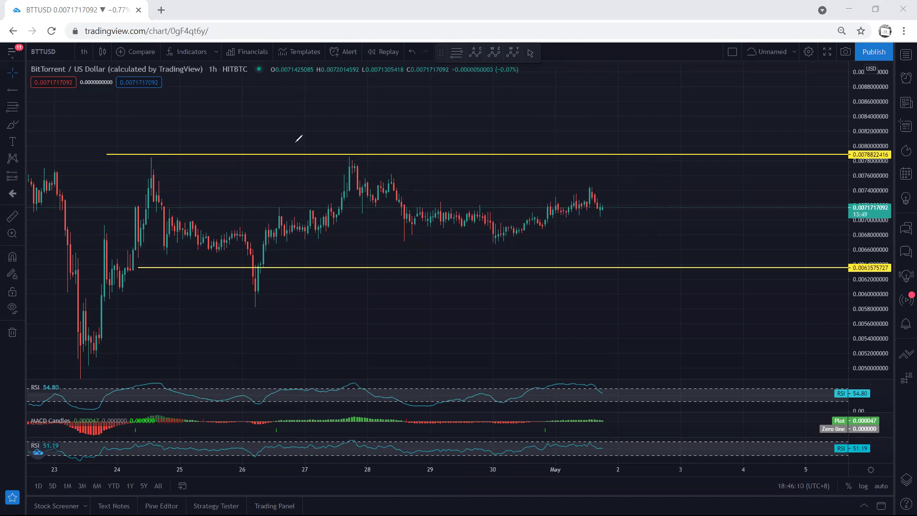
- Switch the chart to the 15-minute interval and frame the latest candles above the lower ray
{"action": "left_click", "coordinate": [84, 52]}
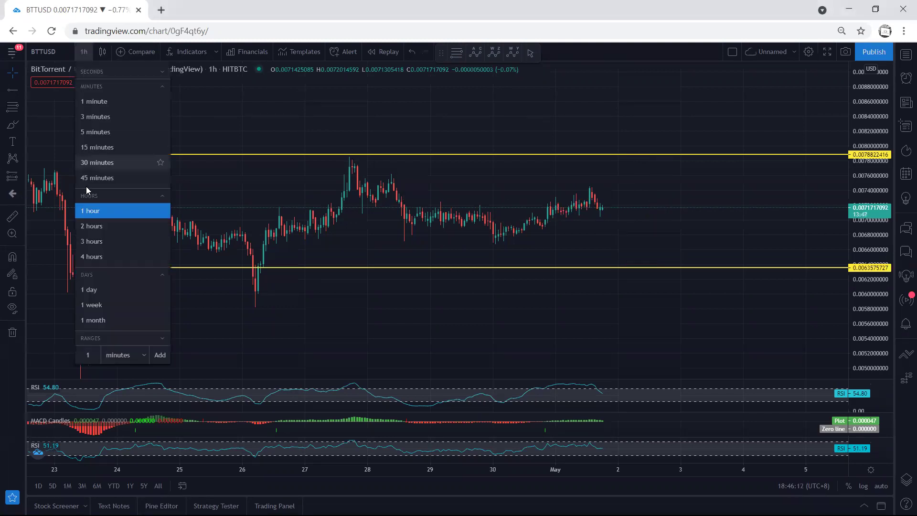
{"action": "left_click", "coordinate": [85, 149]}
{"action": "left_click_drag", "start_coordinate": [880, 336], "coordinate": [879, 363]}
{"action": "left_click_drag", "start_coordinate": [717, 318], "coordinate": [719, 309]}
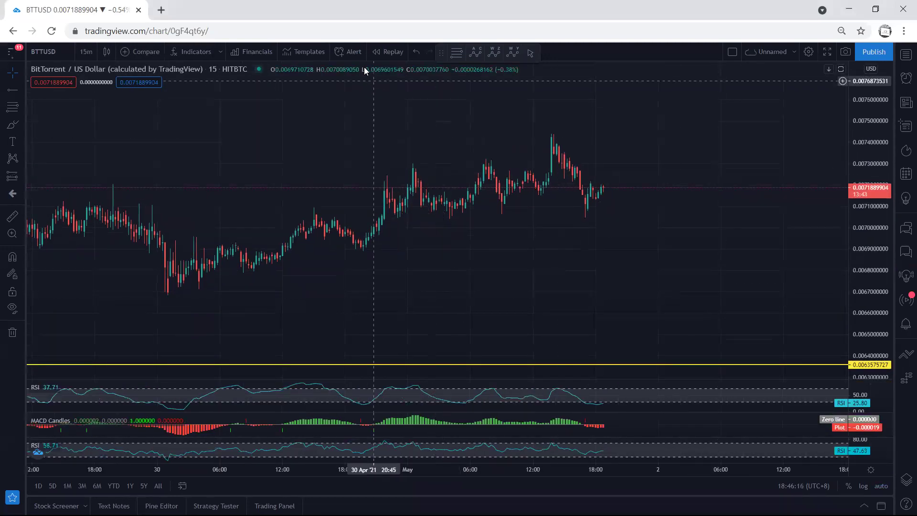
- Sketch two freehand arrows from the latest candles and the 1 May high down to about 0.0069, and erase them
{"action": "mouse_move", "coordinate": [579, 206]}
{"action": "left_mouse_down"}
{"action": "mouse_move", "coordinate": [602, 185]}
{"action": "mouse_move", "coordinate": [629, 239]}
{"action": "left_mouse_up"}
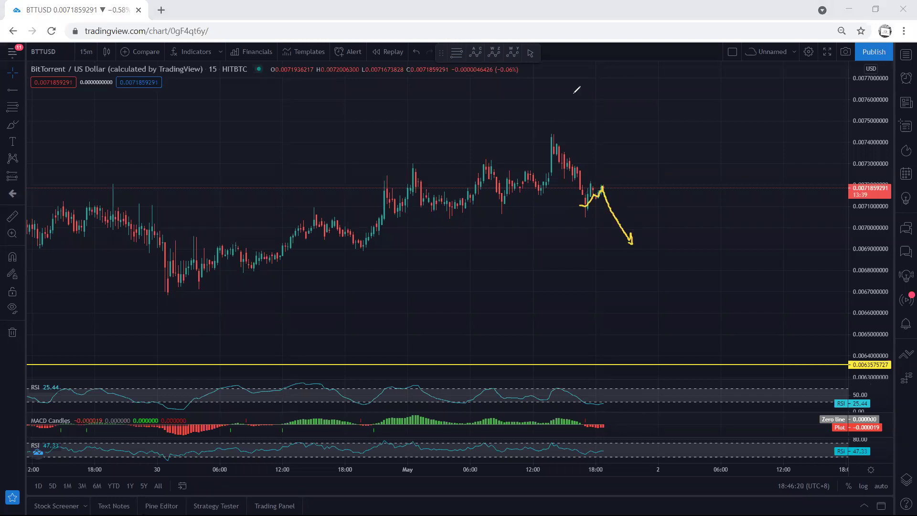
{"action": "left_click_drag", "start_coordinate": [547, 135], "coordinate": [633, 241]}
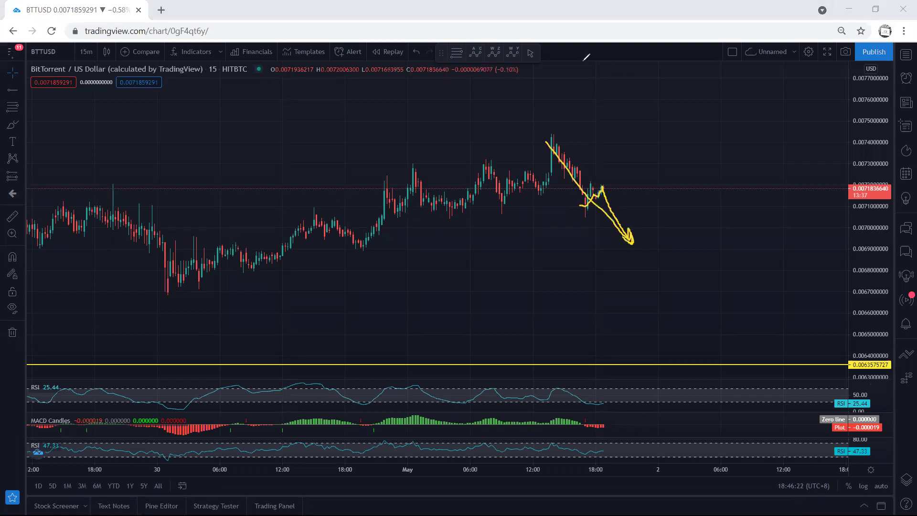
{"action": "key", "text": "ctrl+z"}
{"action": "key", "text": "ctrl+z"}
- Return the chart to the 1-hour interval and frame the consolidation between both rays
{"action": "left_click", "coordinate": [86, 52]}
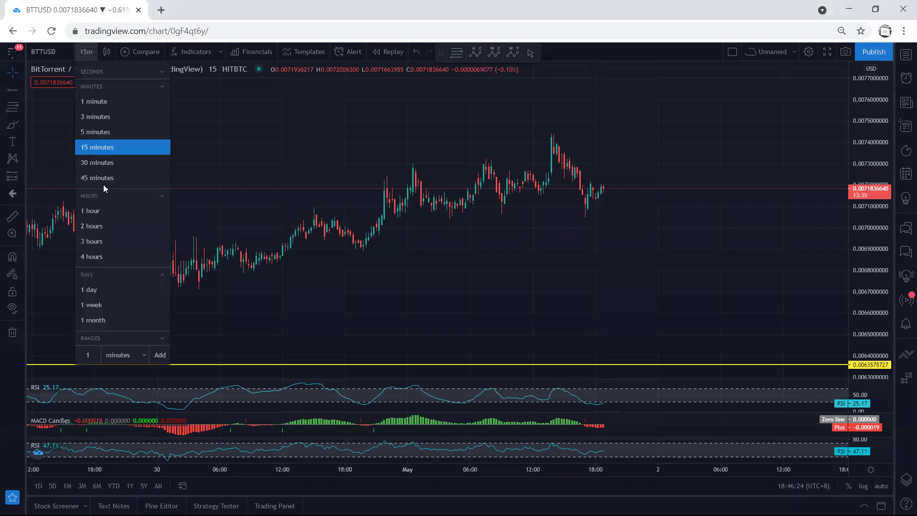
{"action": "left_click", "coordinate": [108, 210]}
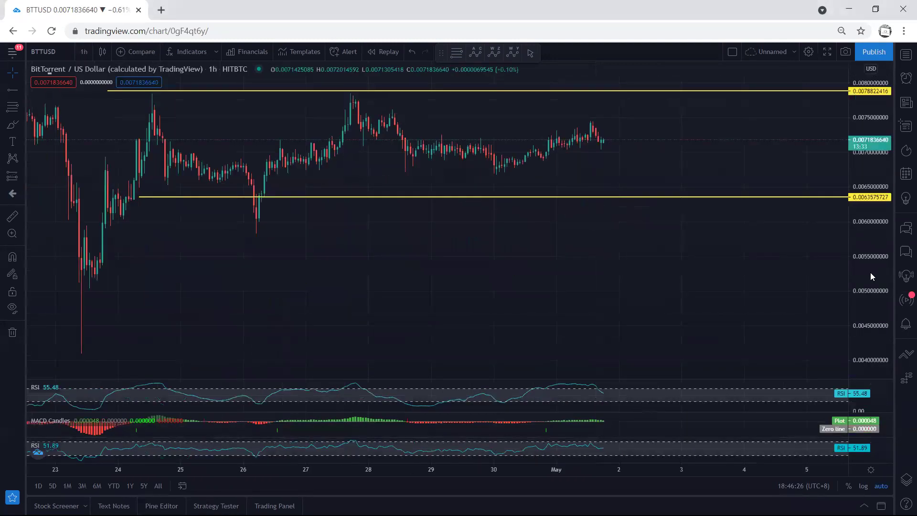
{"action": "left_click_drag", "start_coordinate": [573, 273], "coordinate": [597, 337]}
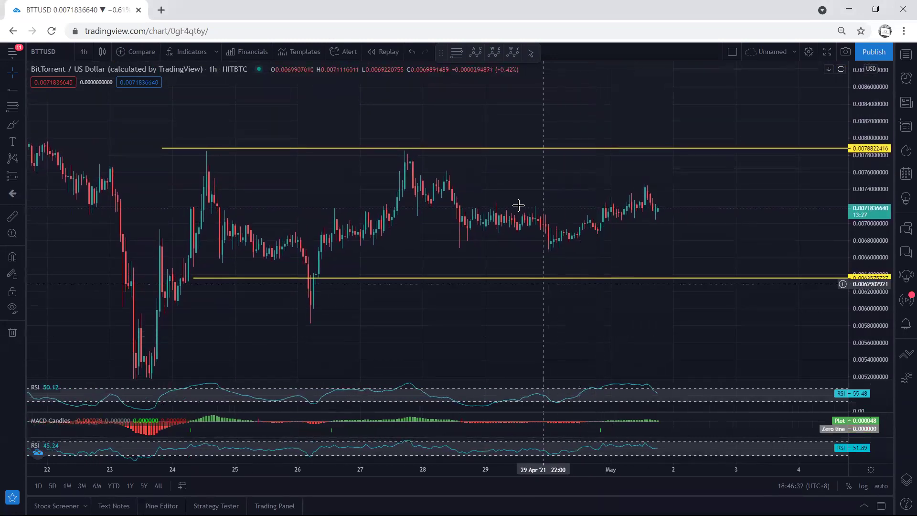
{"action": "left_click_drag", "start_coordinate": [536, 179], "coordinate": [545, 196]}
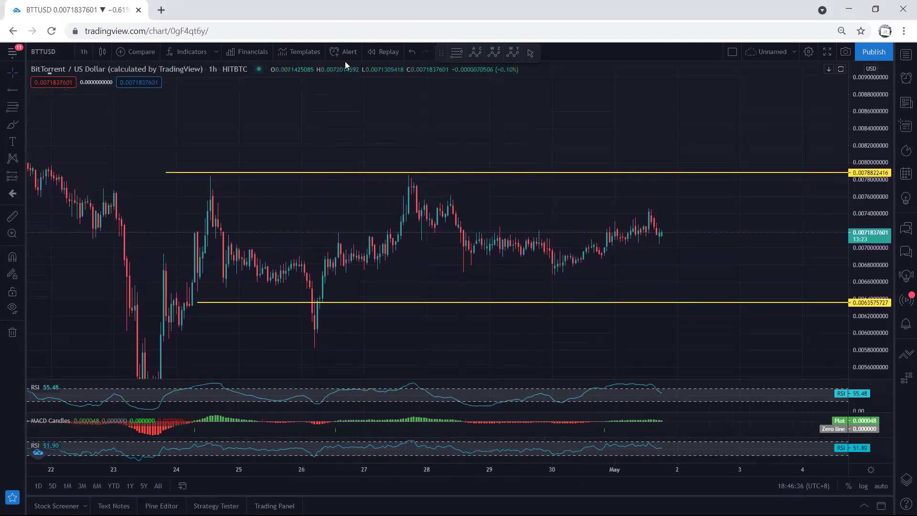
- Sketch a freehand breakout arrow up to about 0.0088 and a box around the consolidation candles, and erase both
{"action": "mouse_move", "coordinate": [652, 260]}
{"action": "left_mouse_down"}
{"action": "mouse_move", "coordinate": [716, 110]}
{"action": "mouse_move", "coordinate": [735, 109]}
{"action": "left_mouse_up"}
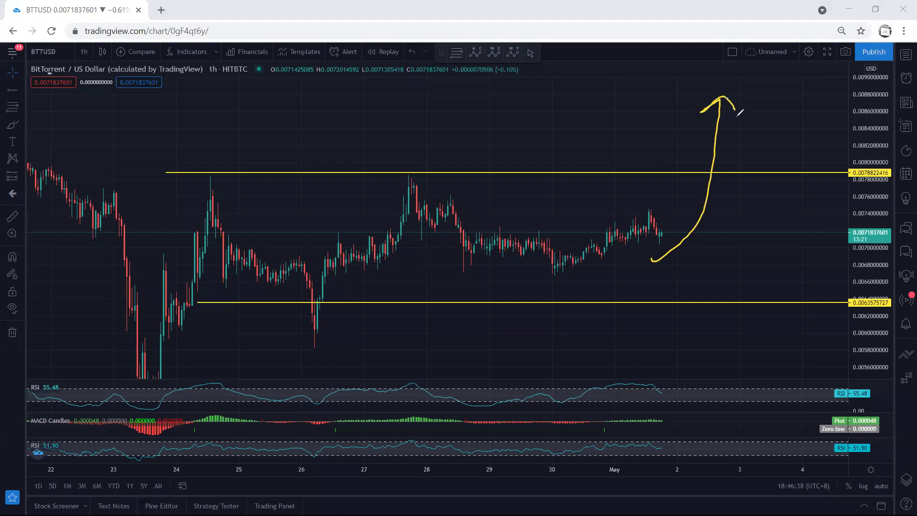
{"action": "mouse_move", "coordinate": [252, 204]}
{"action": "left_mouse_down"}
{"action": "mouse_move", "coordinate": [640, 193]}
{"action": "mouse_move", "coordinate": [680, 262]}
{"action": "mouse_move", "coordinate": [301, 273]}
{"action": "mouse_move", "coordinate": [225, 252]}
{"action": "mouse_move", "coordinate": [262, 200]}
{"action": "left_mouse_up"}
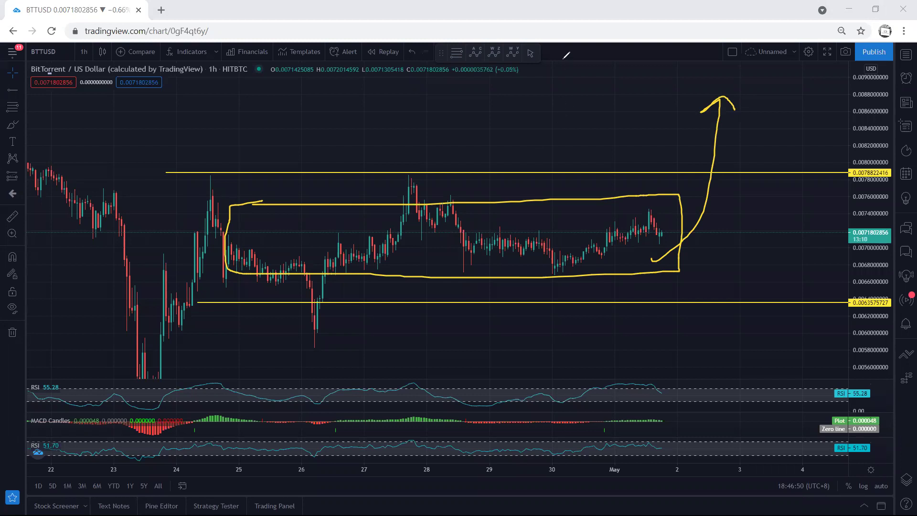
{"action": "key", "text": "Escape"}
{"action": "left_click_drag", "start_coordinate": [318, 117], "coordinate": [317, 111]}
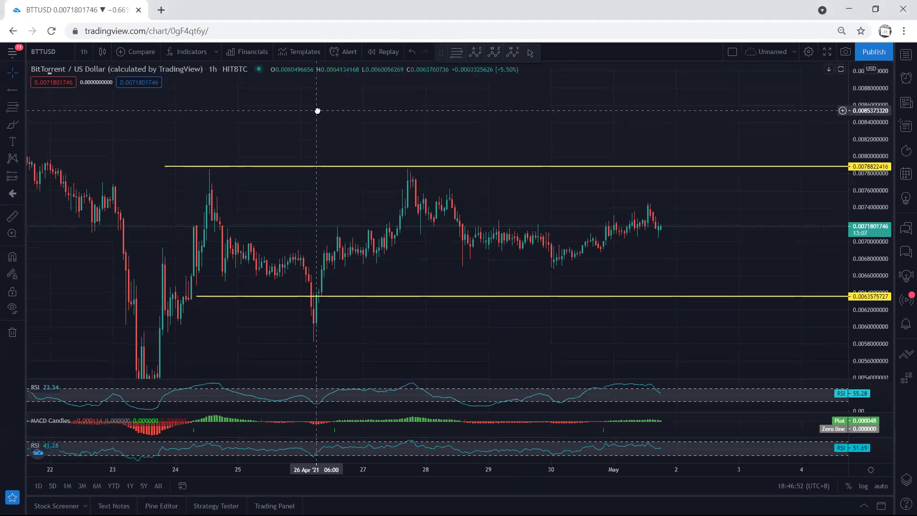